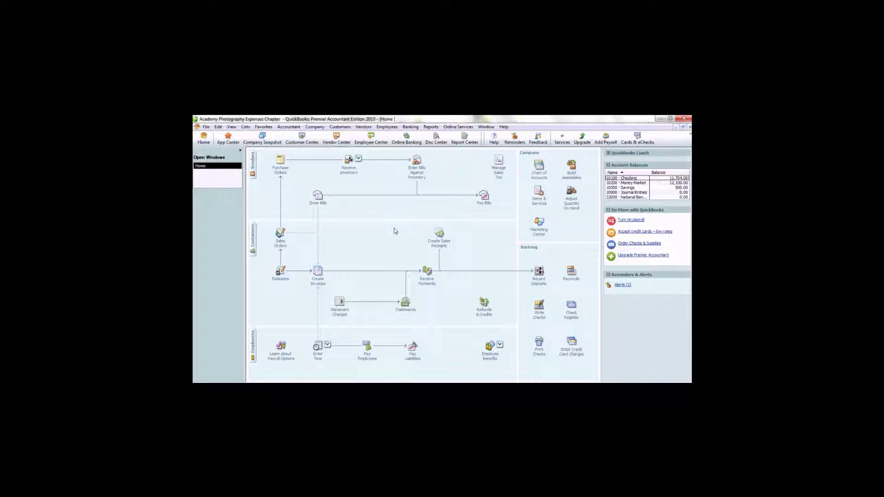
# Step: Open the 10100 Checking register and start an entry dated 02/05/2011 with the check number left blank
pyautogui.click(572, 317)
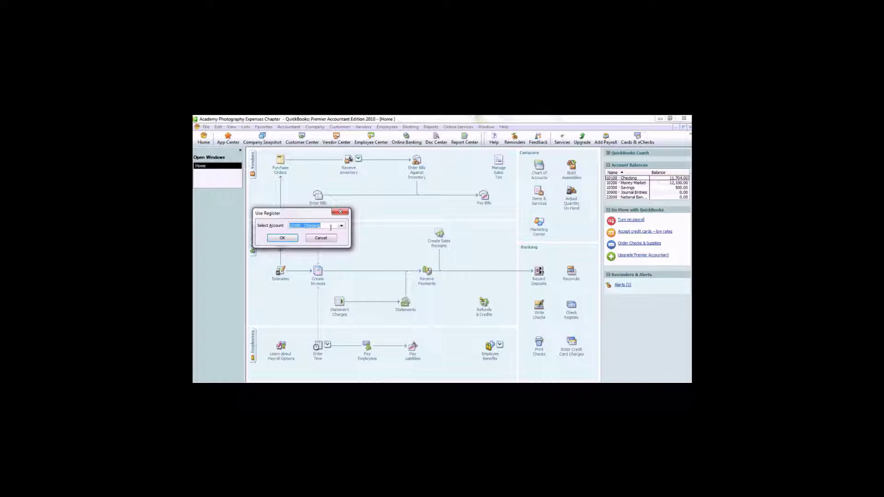
pyautogui.click(282, 238)
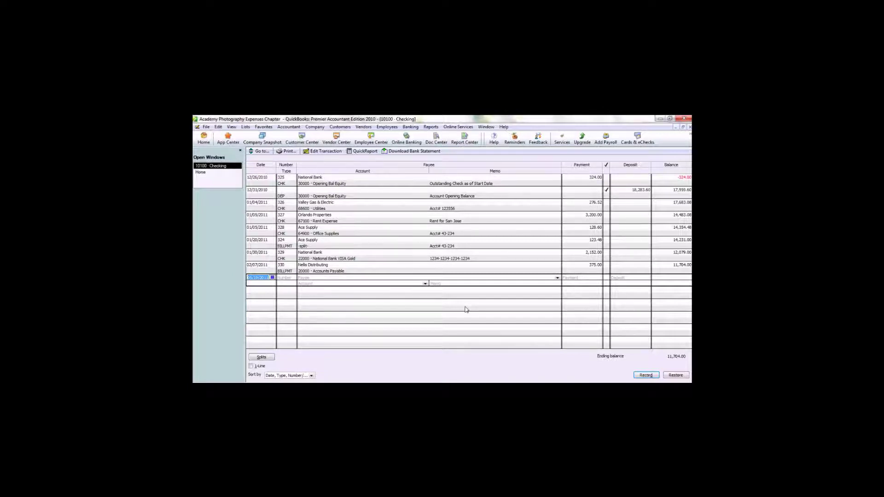
pyautogui.write('2/05/2011')
pyautogui.press('Tab')
pyautogui.press('Tab')
pyautogui.click(291, 278)
pyautogui.press('BackSpace')
pyautogui.press('BackSpace')
pyautogui.press('BackSpace')
pyautogui.press('Tab')
# Step: Enter Bay Office Supply as the payee with a payment of 128.60
pyautogui.write('Bay Office Supply')
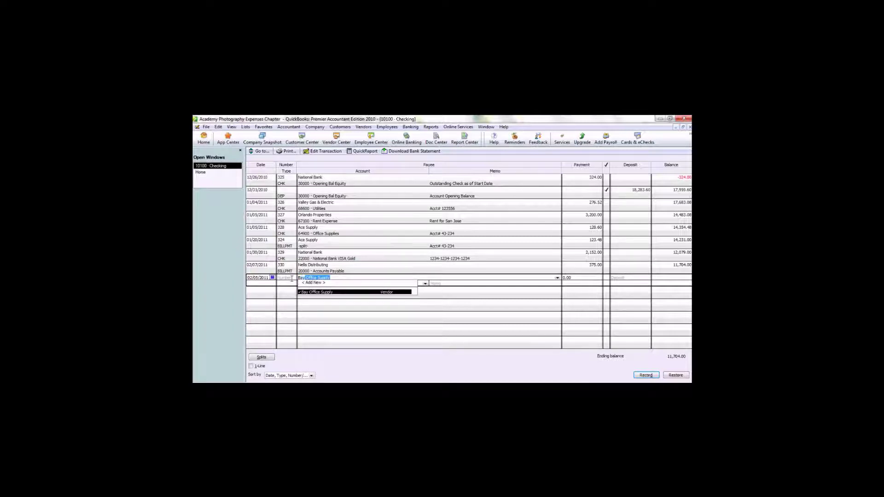
pyautogui.press('Tab')
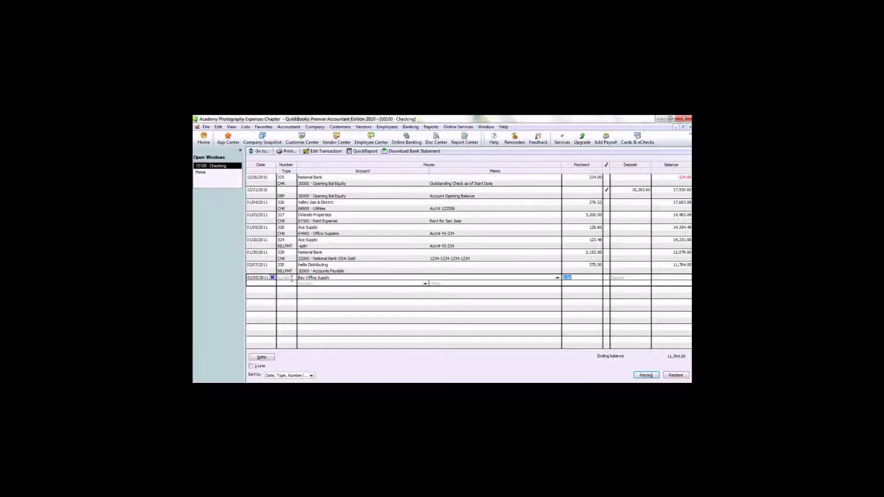
pyautogui.write('128.60')
# Step: Split the payment, with a first line of 100.00 to 64900 Office Supplies, memo Printer Paper, class San Jose
pyautogui.click(331, 283)
pyautogui.click(262, 358)
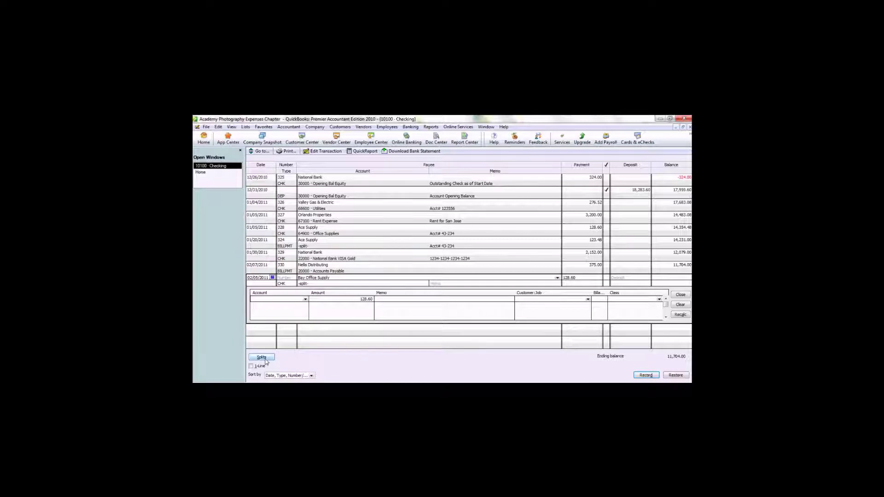
pyautogui.write('Offi')
pyautogui.press('Tab')
pyautogui.write('100')
pyautogui.press('Tab')
pyautogui.write('Printer Paper')
pyautogui.click(659, 299)
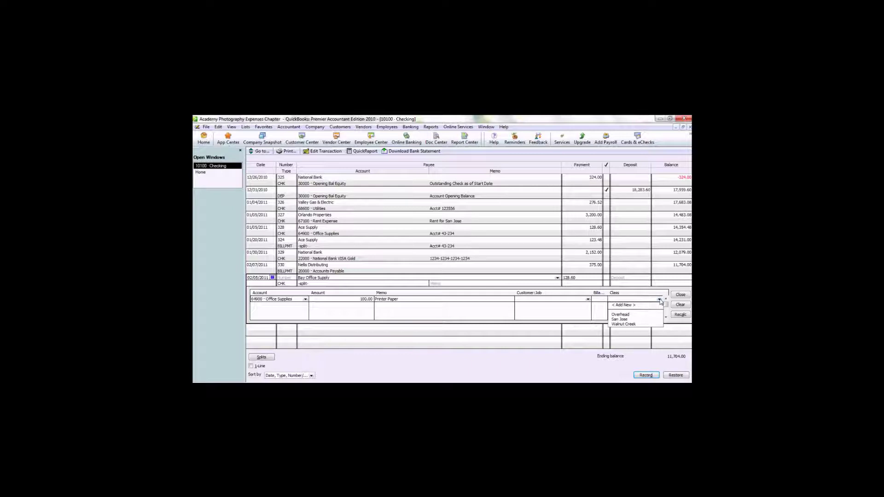
pyautogui.click(629, 320)
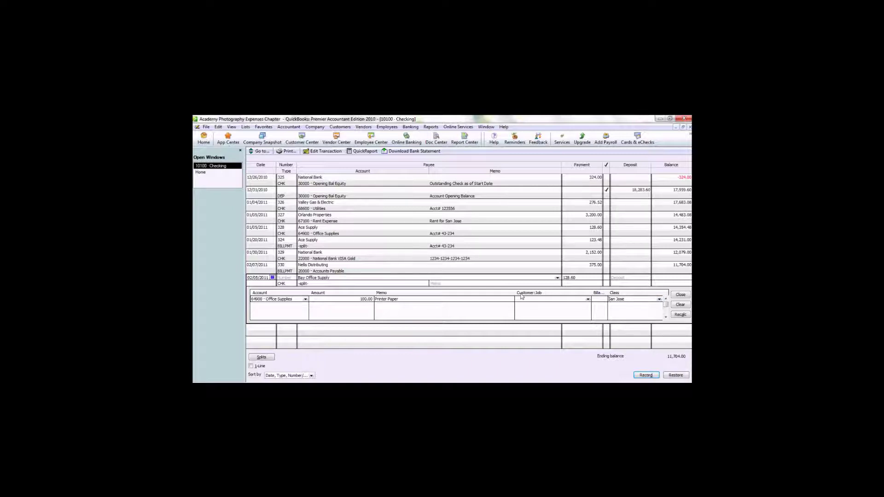
# Step: Add a second split line to 61700 Computer and Internet Expenses with memo Computer Cables and class Walnut Creek, and close the splits
pyautogui.click(276, 306)
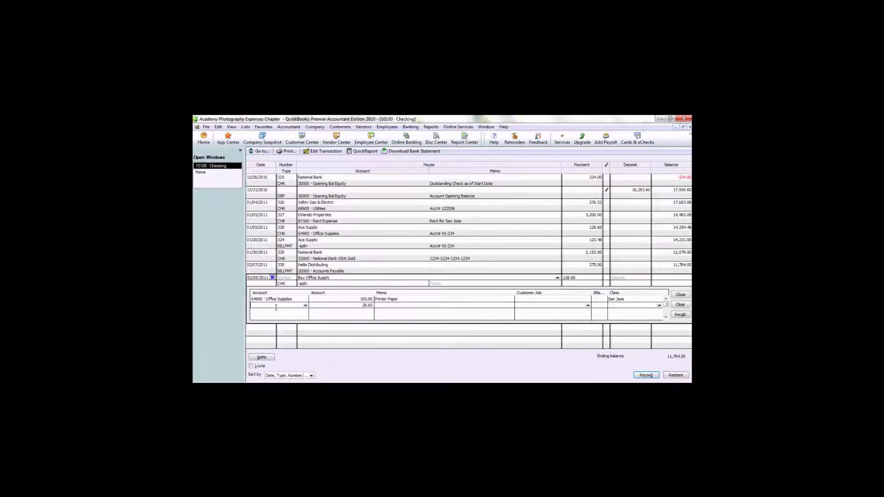
pyautogui.write('comp')
pyautogui.press('Tab')
pyautogui.press('Tab')
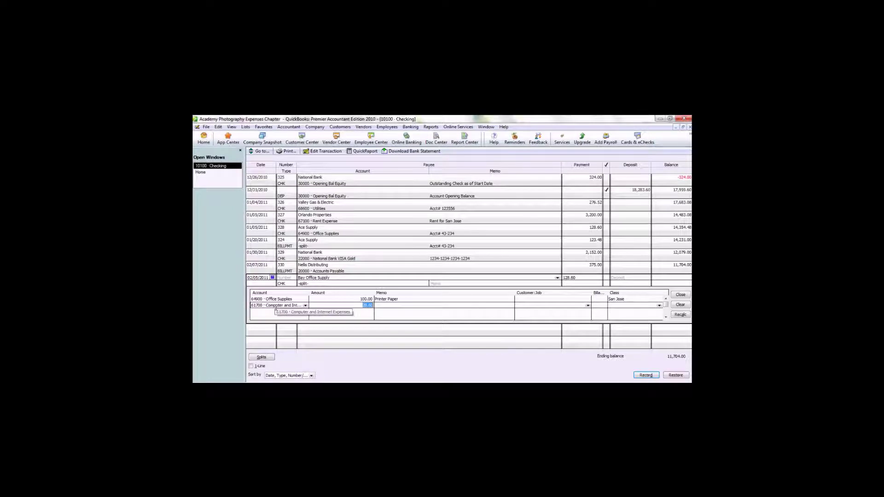
pyautogui.write('Computer Cables')
pyautogui.click(276, 312)
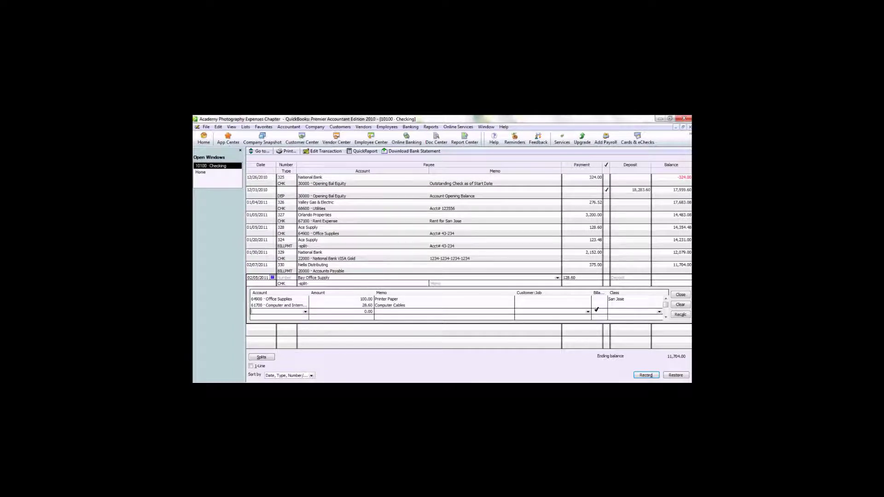
pyautogui.click(616, 304)
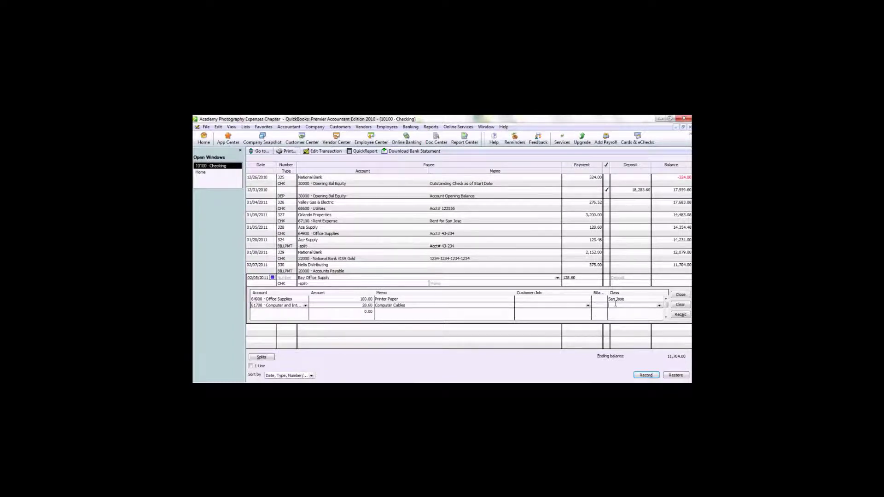
pyautogui.write('Walnut Creek')
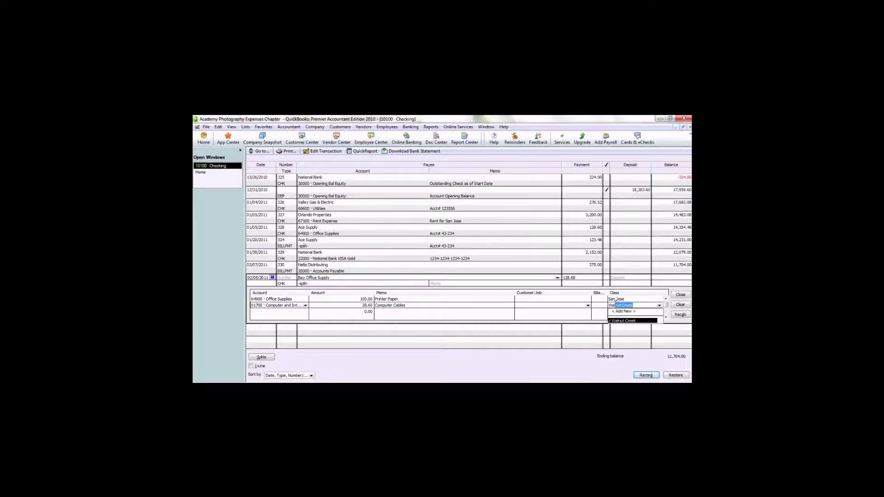
pyautogui.click(502, 307)
pyautogui.click(680, 296)
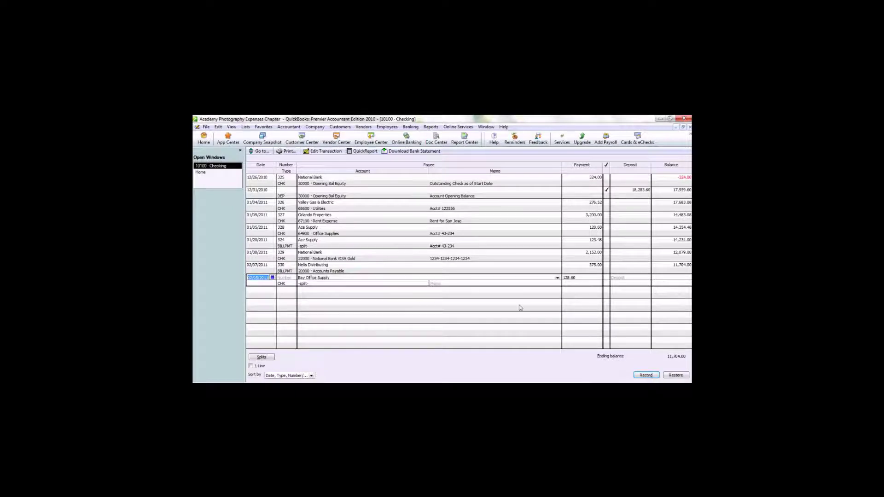
# Step: Recheck the split lines, record the Bay Office Supply payment and close the checking register
pyautogui.click(313, 285)
pyautogui.click(261, 358)
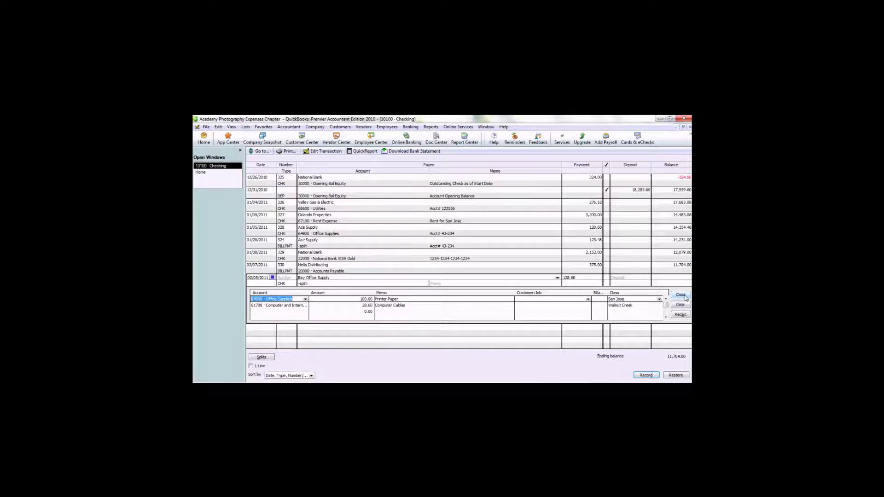
pyautogui.click(682, 295)
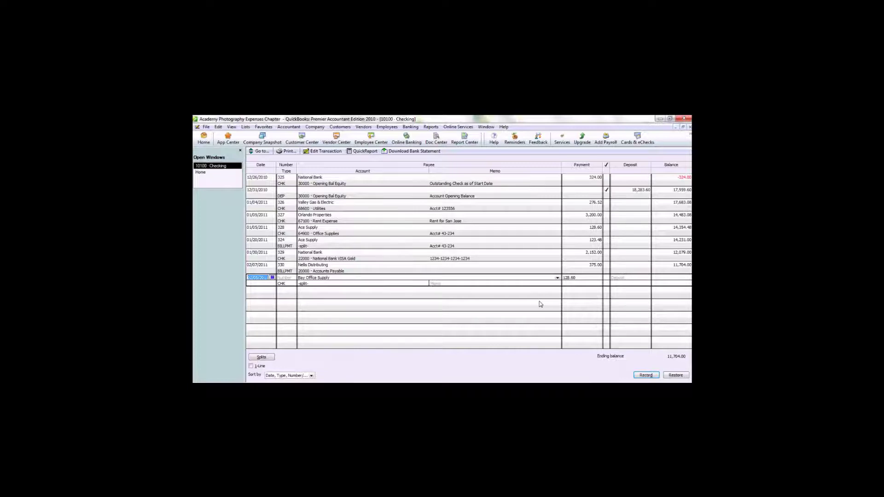
pyautogui.click(650, 377)
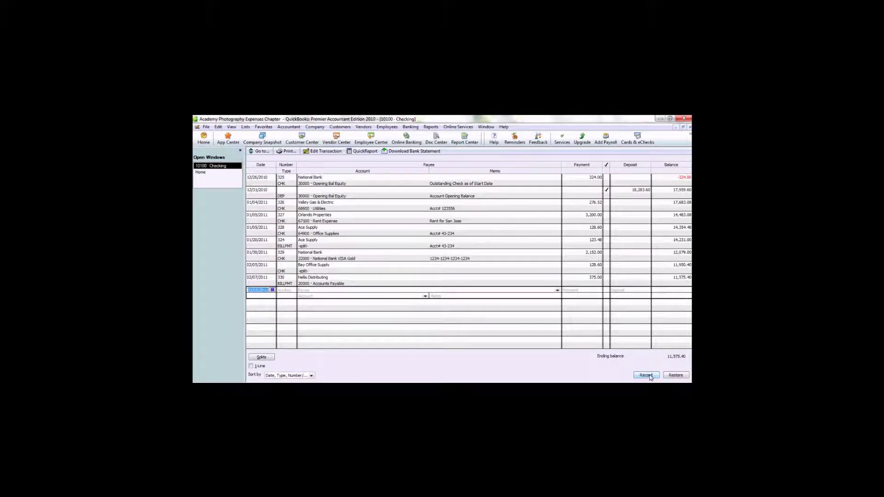
pyautogui.click(690, 130)
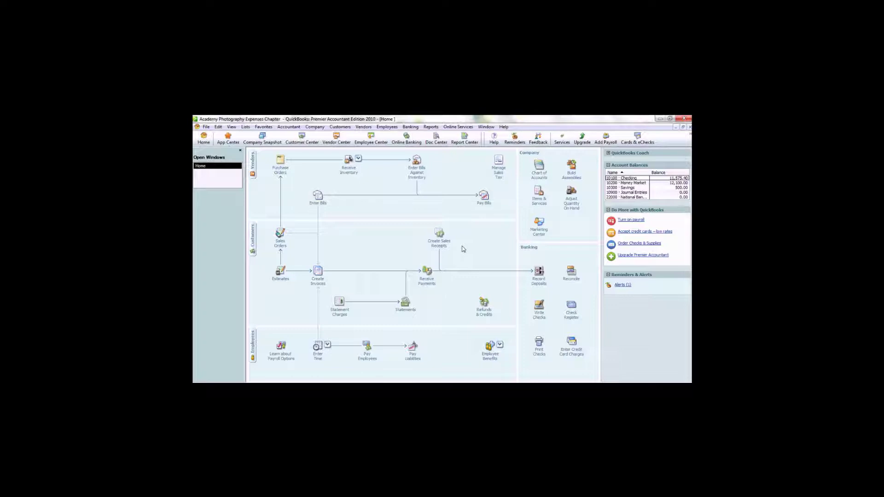
# Step: Start a check from Checking payable to Orlando Properties for 3,200.00
pyautogui.click(540, 316)
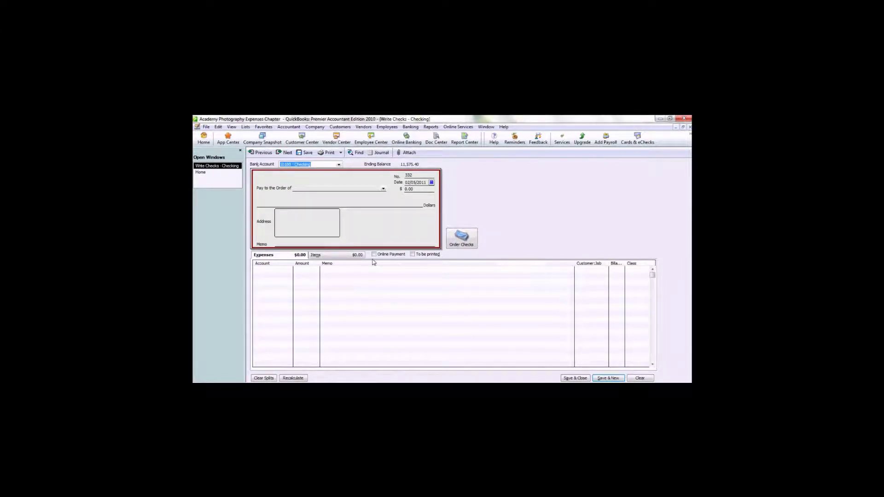
pyautogui.click(324, 190)
pyautogui.write('Orlando Properties')
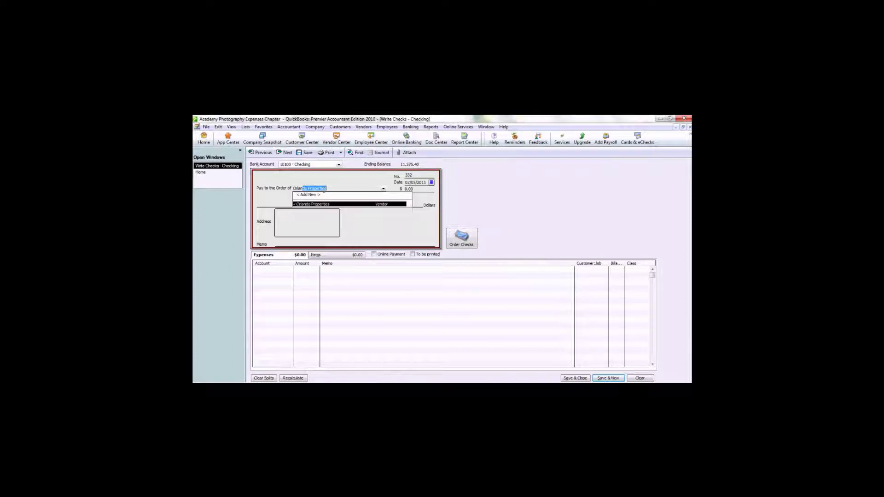
pyautogui.press('Tab')
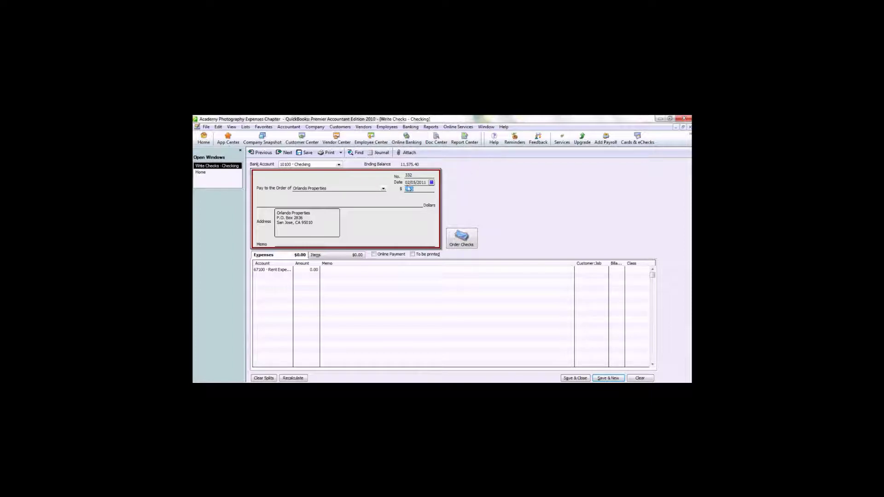
pyautogui.write('3,200.00')
pyautogui.press('Tab')
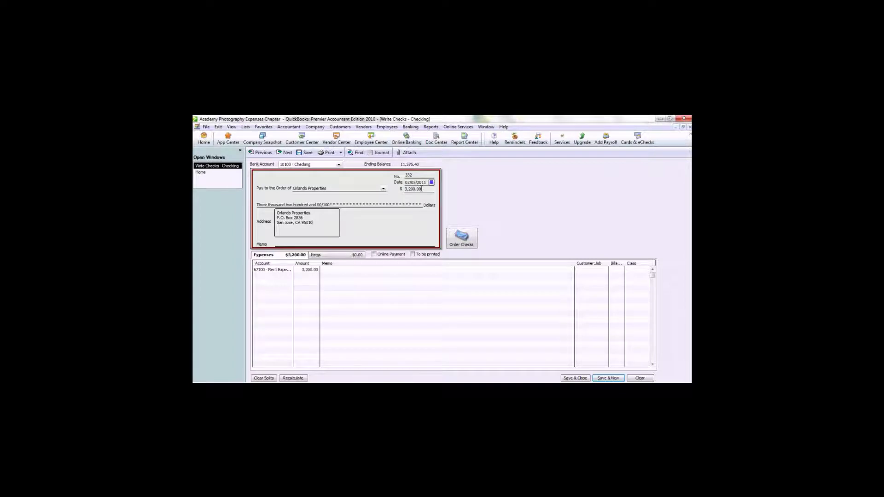
# Step: Give the rent expense line the memo San Jose Rent and class San Jose, mark the check for printing, and save and close it
pyautogui.click(340, 271)
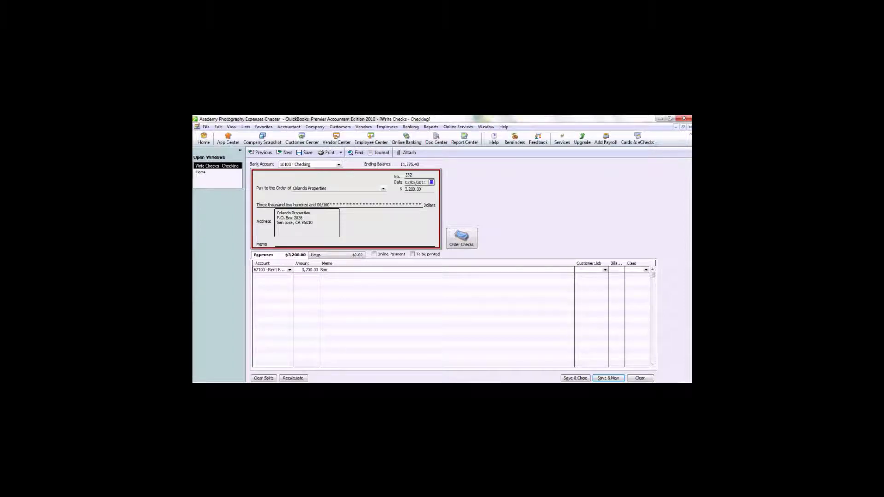
pyautogui.write('Rent')
pyautogui.click(647, 271)
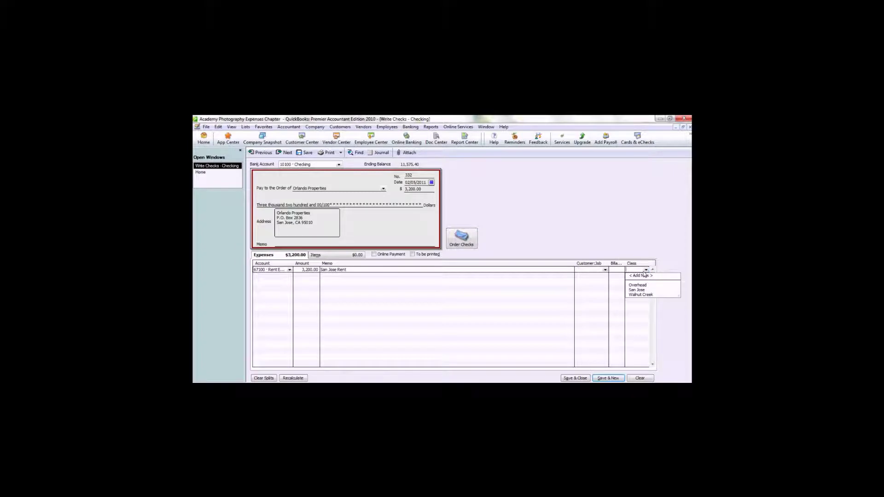
pyautogui.click(638, 293)
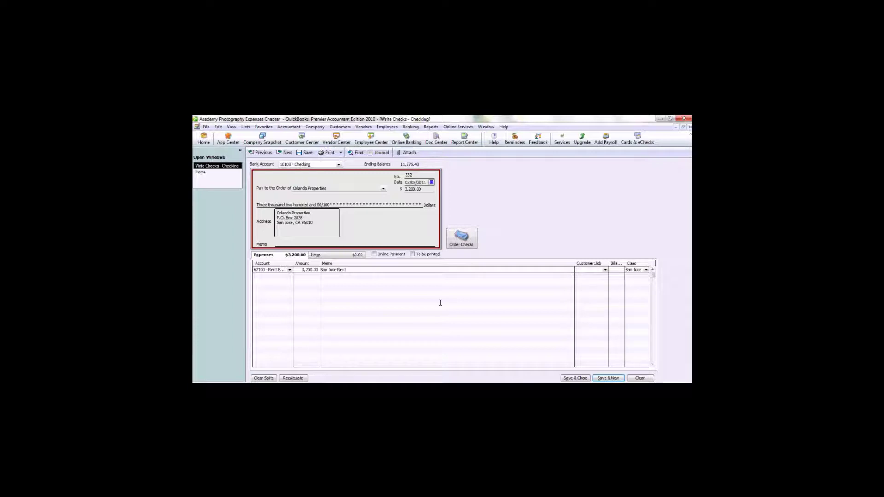
pyautogui.click(413, 254)
pyautogui.click(571, 379)
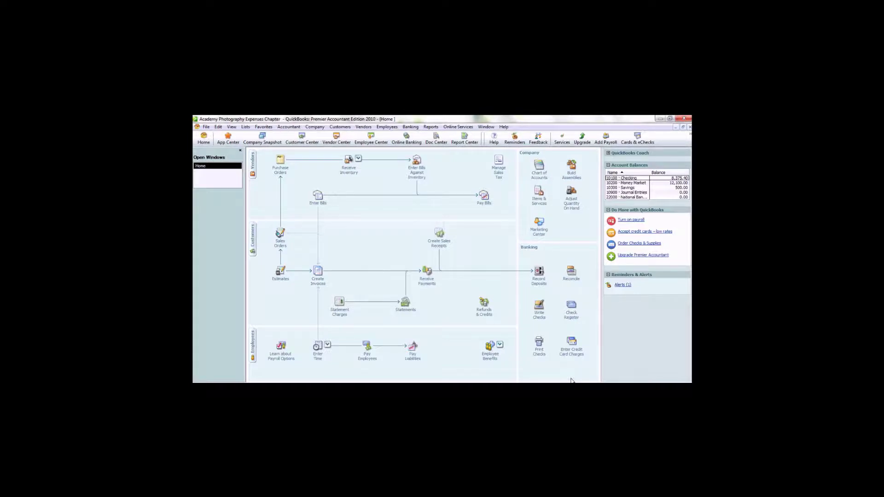
# Step: Start a bill from vendor Ace Supply with its reference number and an amount due of 360.00
pyautogui.click(317, 199)
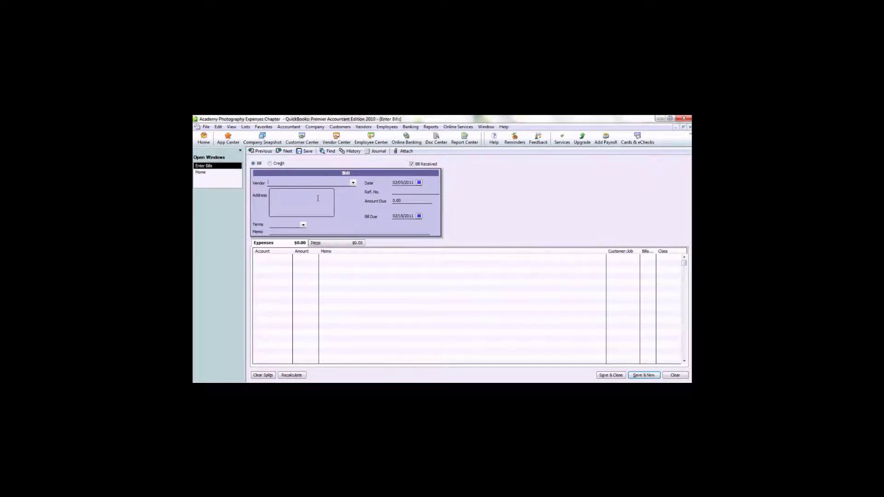
pyautogui.write('Ace Supply')
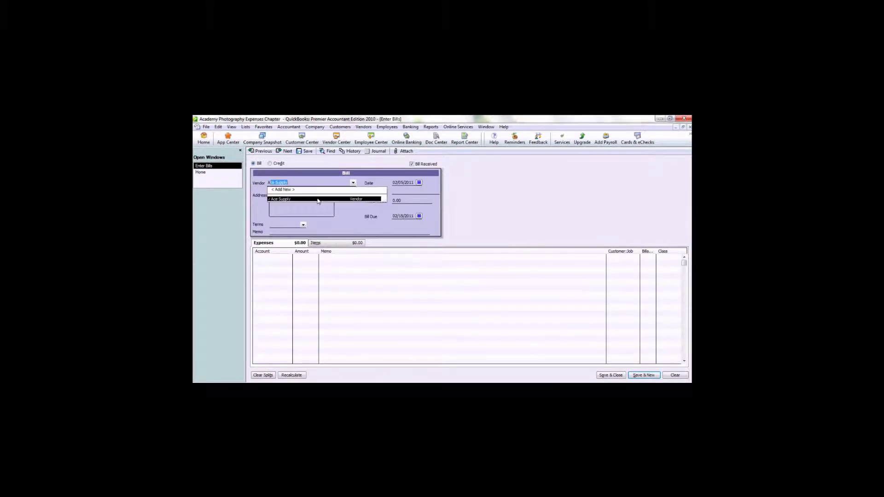
pyautogui.press('Tab')
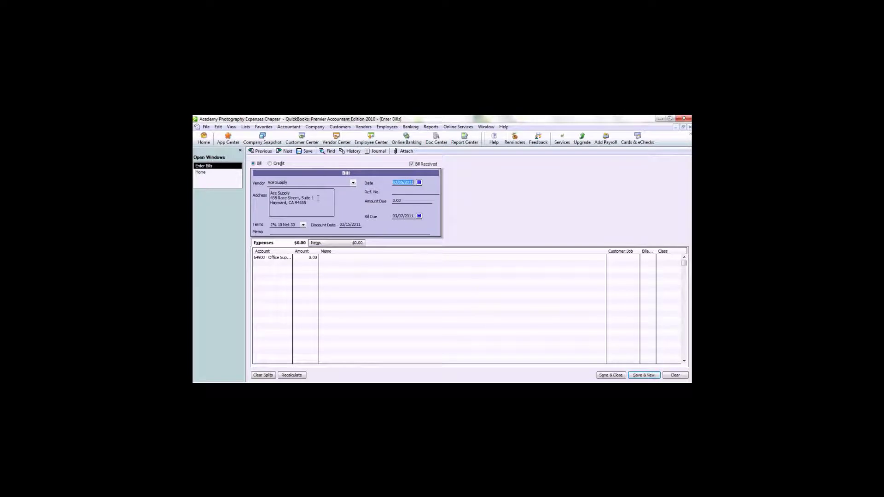
pyautogui.press('Tab')
pyautogui.press('Tab')
pyautogui.write('3')
# Step: Set the bill's expense account to 50000 Cost of Goods Sold
pyautogui.click(283, 259)
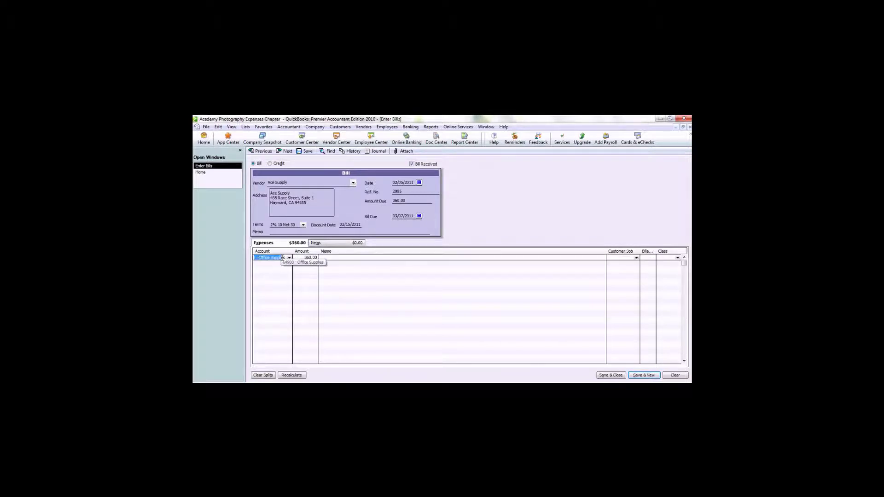
pyautogui.click(289, 258)
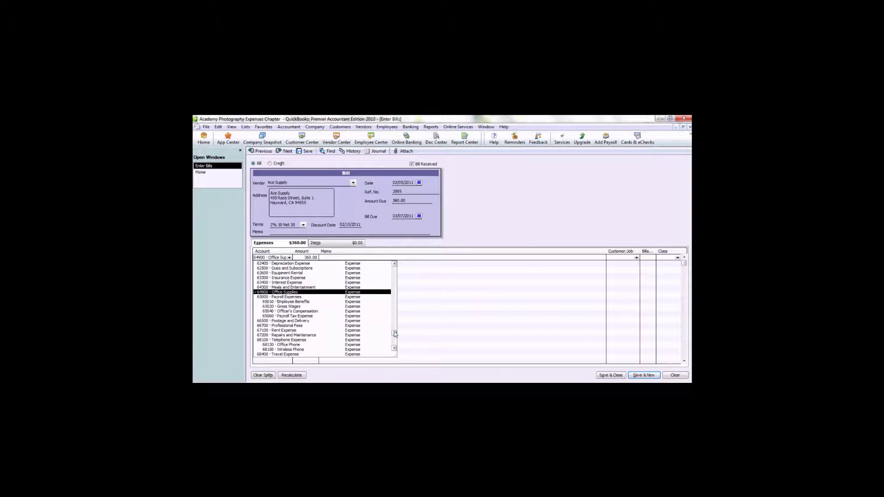
pyautogui.moveTo(395, 334); pyautogui.dragTo(394, 303)
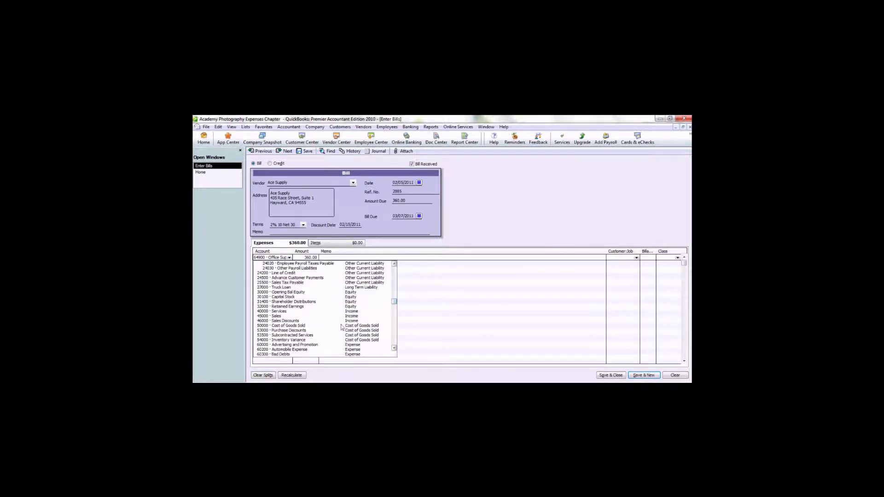
pyautogui.click(290, 325)
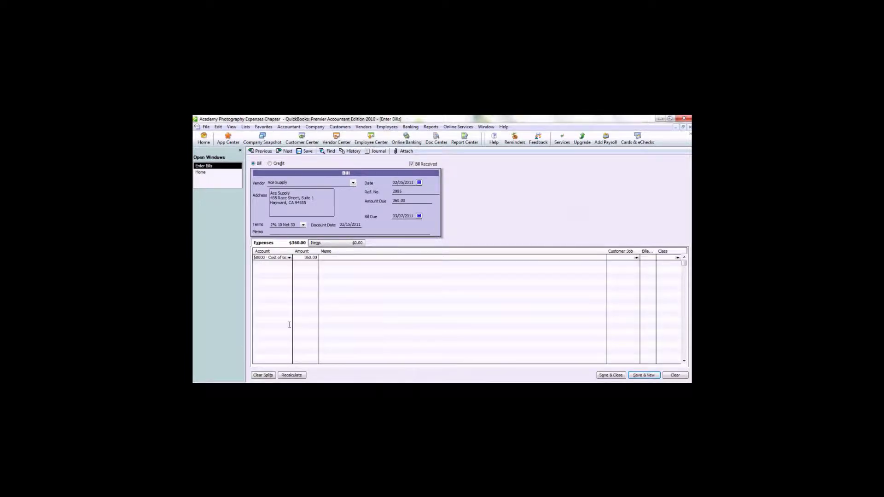
# Step: Give the bill's expense line the memo Photo Materials, assign it to the customer's job, and set its class to Walnut Creek
pyautogui.click(343, 259)
pyautogui.write('Photo Materials')
pyautogui.press('Tab')
pyautogui.write('P')
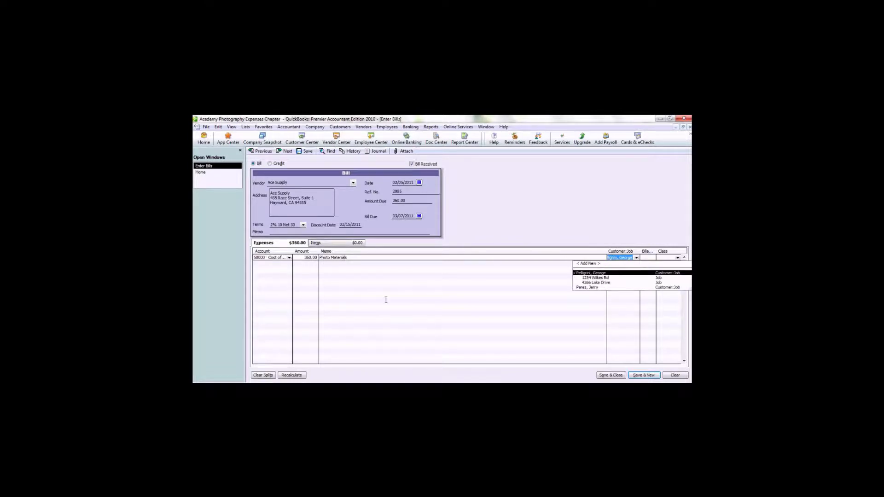
pyautogui.click(594, 287)
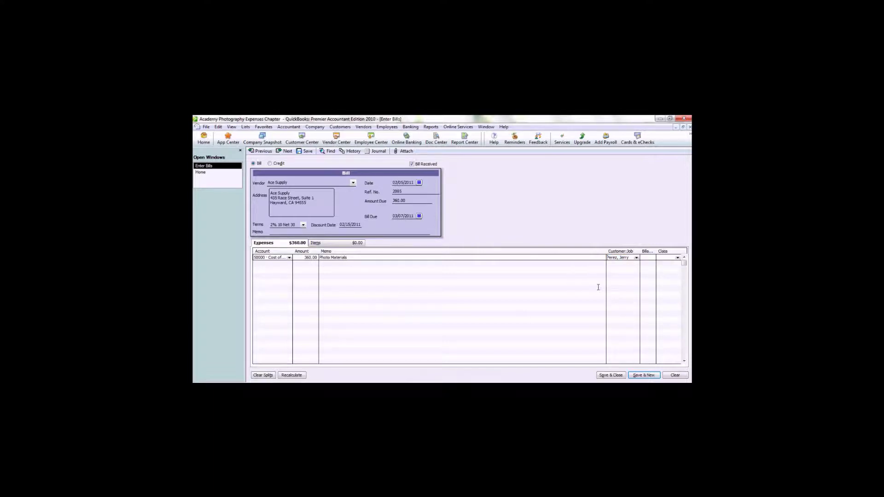
pyautogui.click(677, 258)
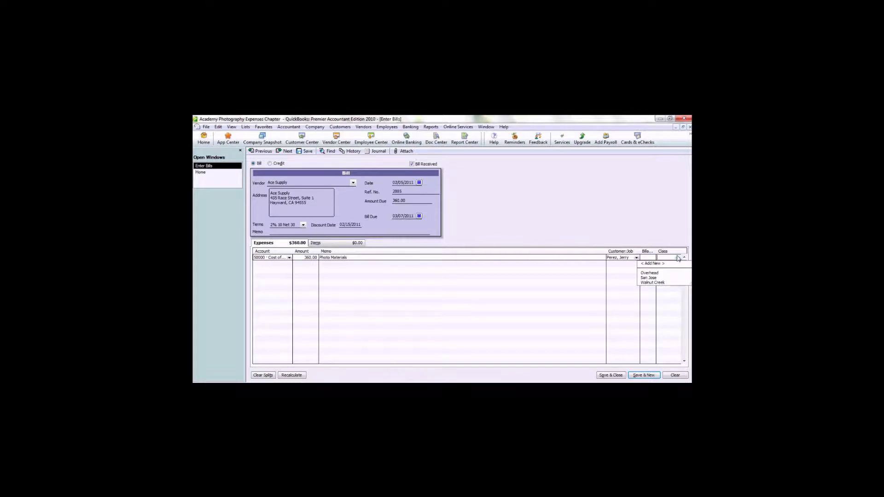
pyautogui.click(654, 283)
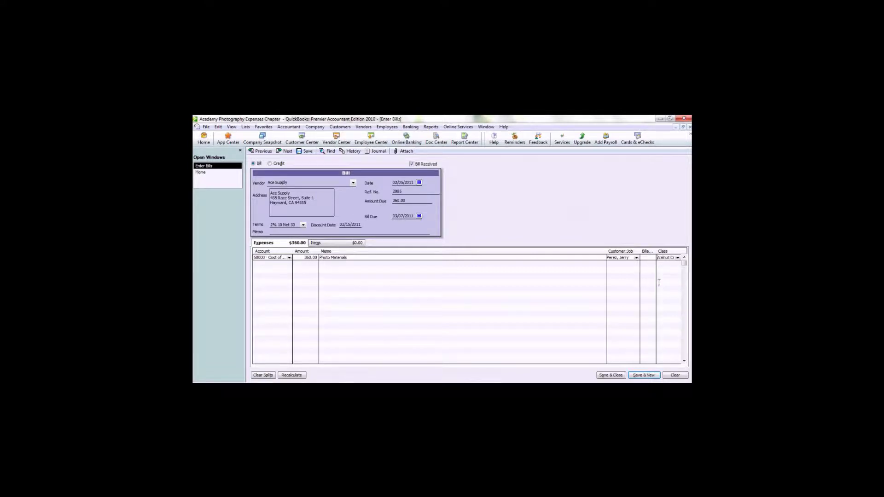
# Step: Enter a bill memo describing photo materials for the customer's job, and save and close the bill
pyautogui.click(362, 230)
pyautogui.write('Photo Materials for Jerry Perez Job')
pyautogui.click(608, 376)
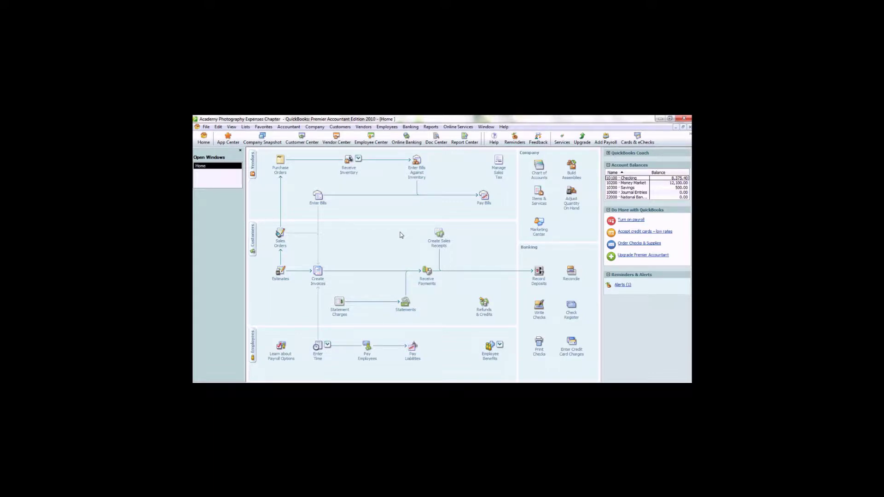
# Step: Select the Ace Supply bill for payment and apply its 7.20 discount to account 53000 Purchase Discounts with class Walnut Creek
pyautogui.click(484, 203)
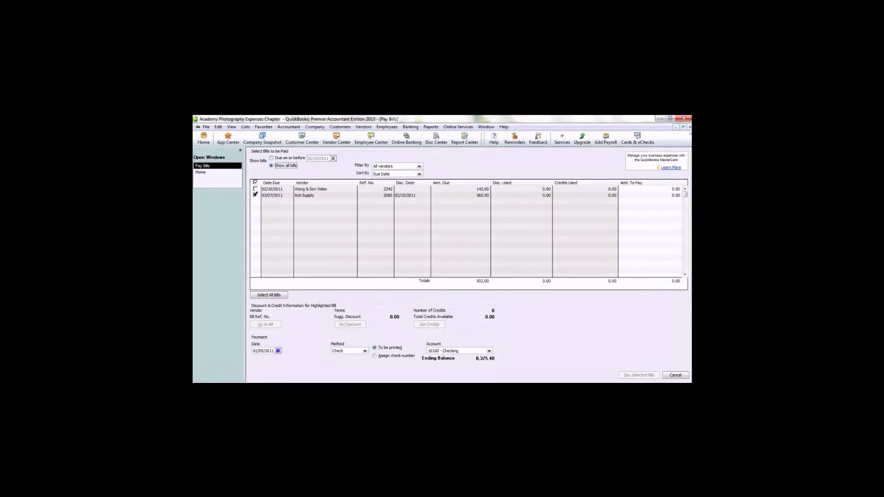
pyautogui.click(256, 195)
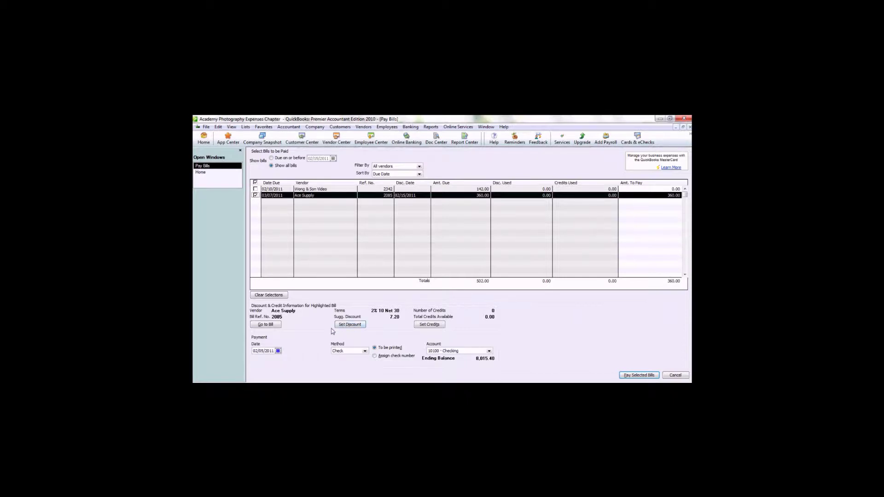
pyautogui.click(359, 326)
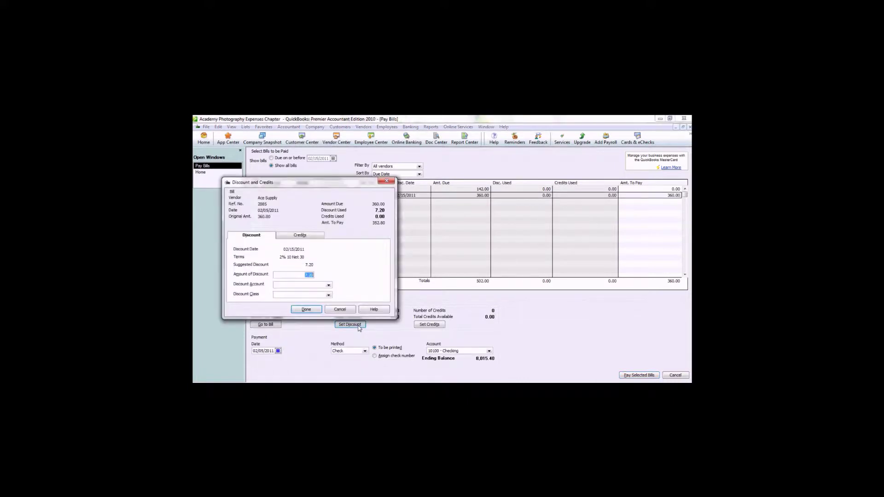
pyautogui.click(329, 286)
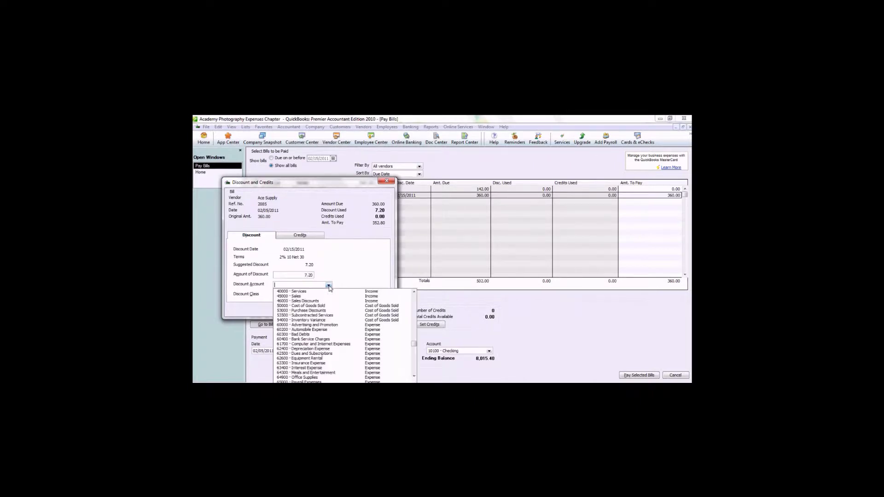
pyautogui.click(316, 311)
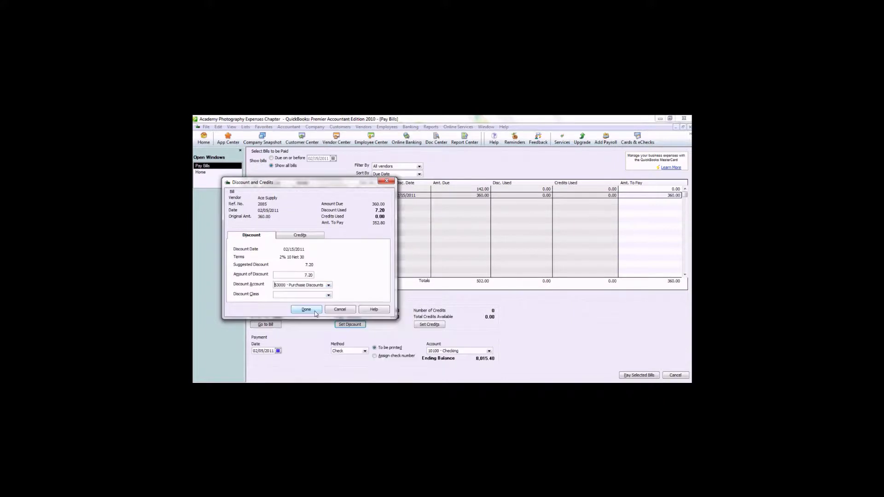
pyautogui.click(328, 296)
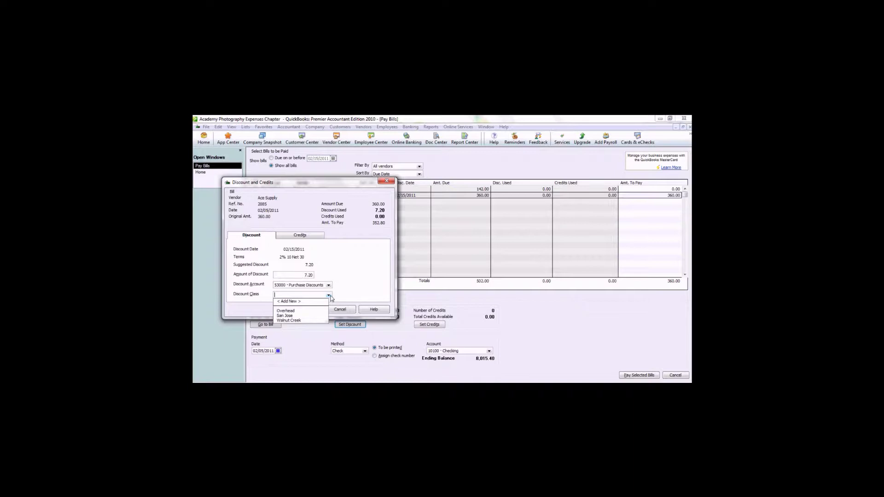
pyautogui.click(305, 321)
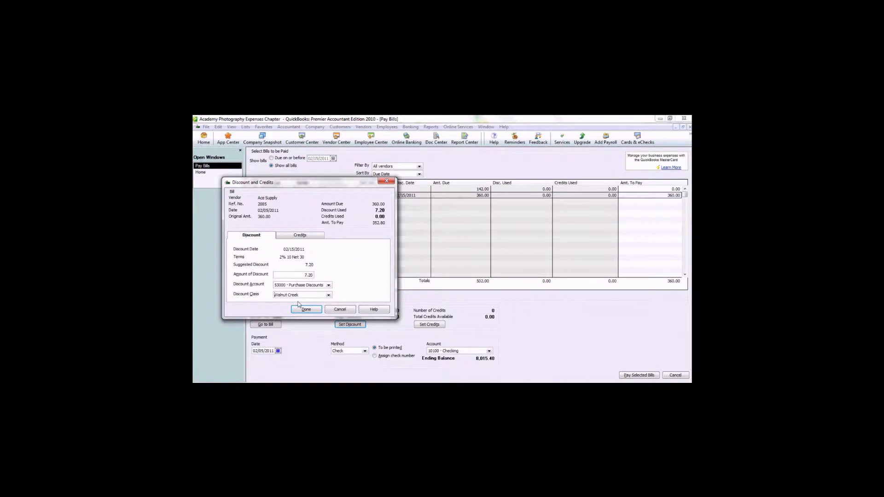
pyautogui.click(306, 310)
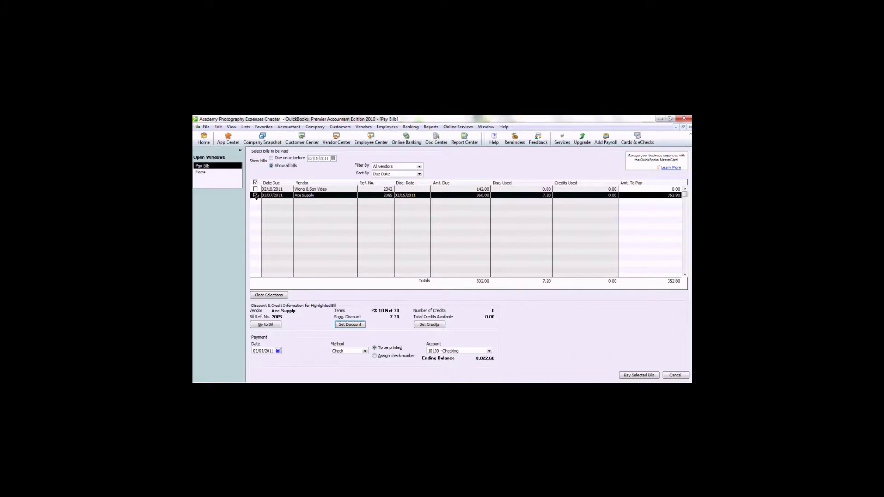
# Step: Add the Wong & Son Video bill, date the payment 02/10/2011, and pay both bills from Checking by checks to be printed
pyautogui.click(255, 188)
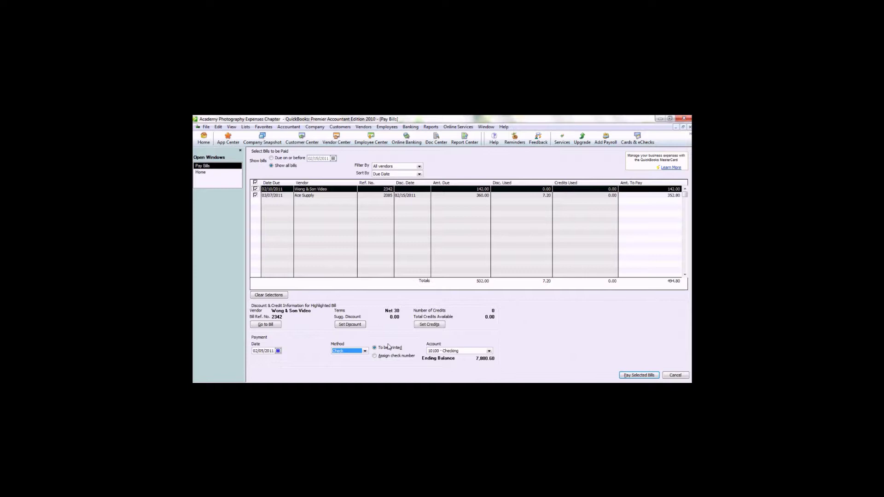
pyautogui.click(279, 351)
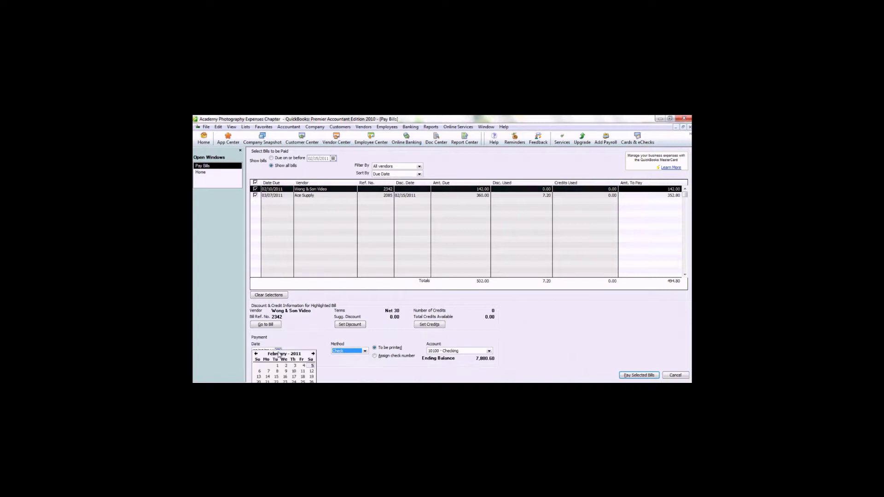
pyautogui.click(294, 372)
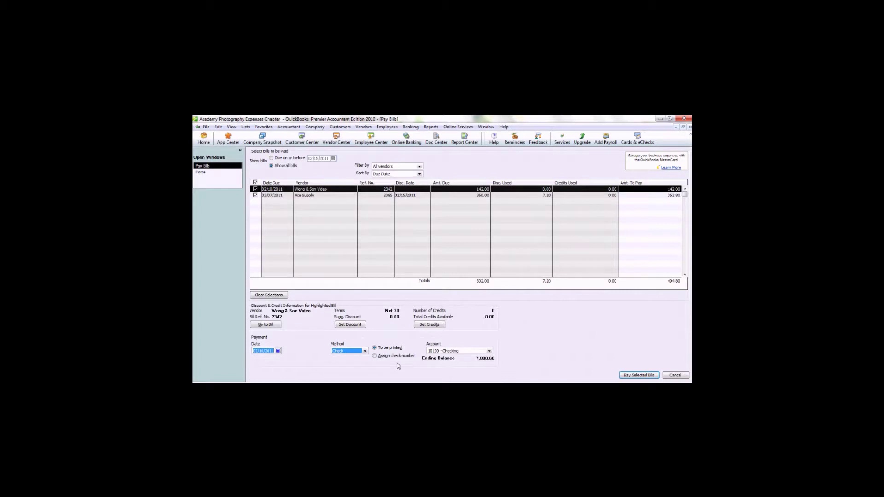
pyautogui.click(489, 352)
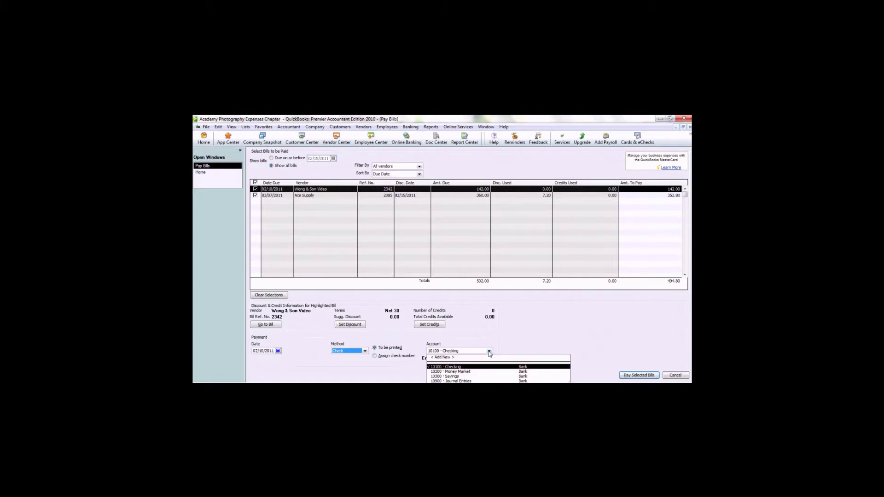
pyautogui.click(490, 351)
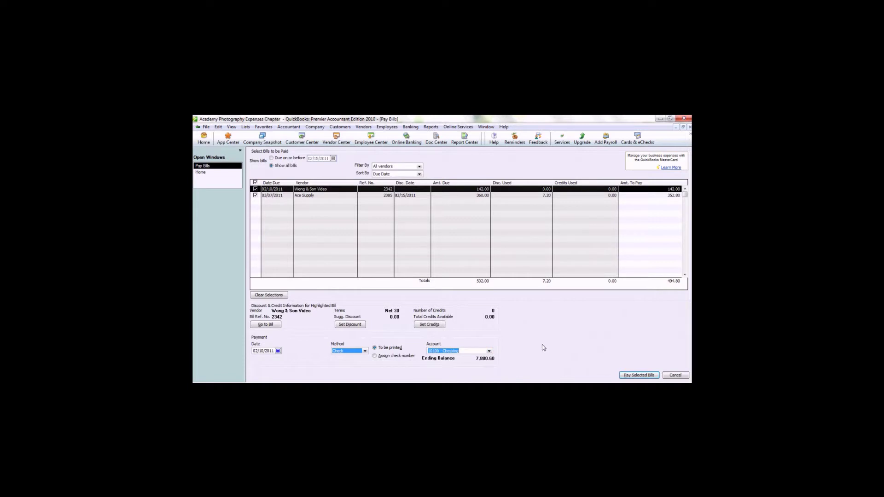
pyautogui.click(638, 376)
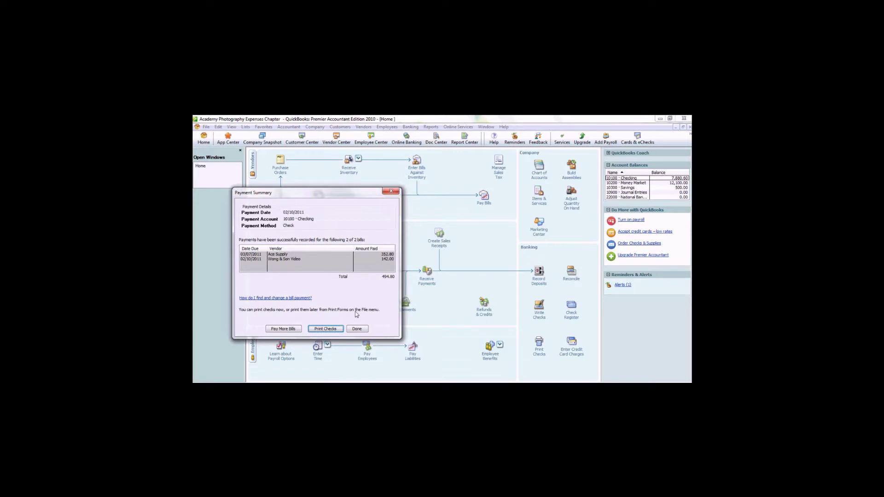
pyautogui.click(333, 330)
pyautogui.click(358, 330)
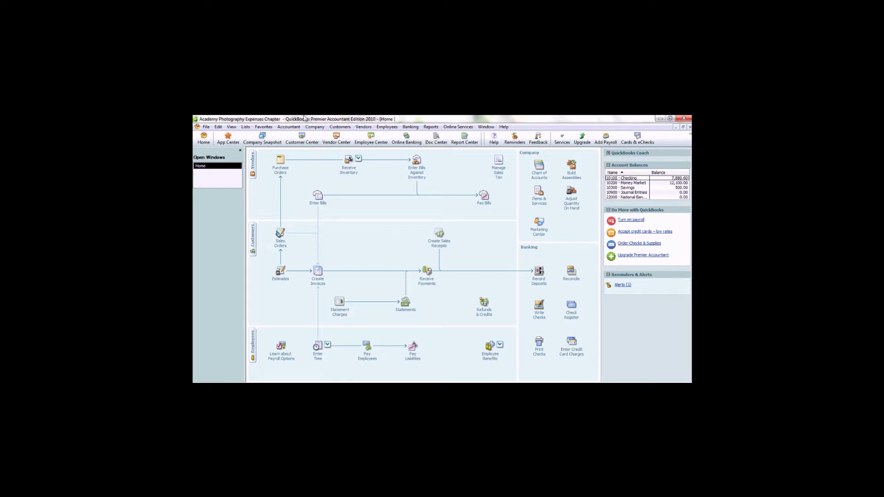
# Step: Review the Checking checks waiting to be printed, deselect them all, and close the list without printing
pyautogui.click(206, 127)
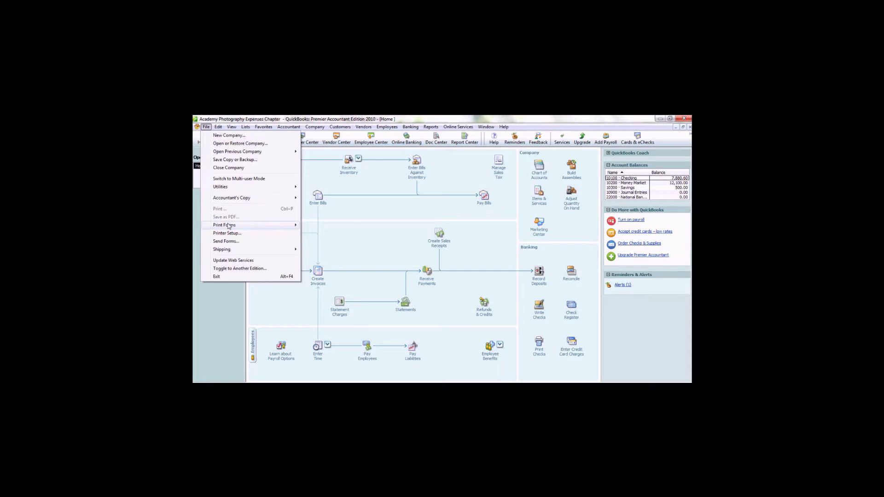
pyautogui.moveTo(227, 225)
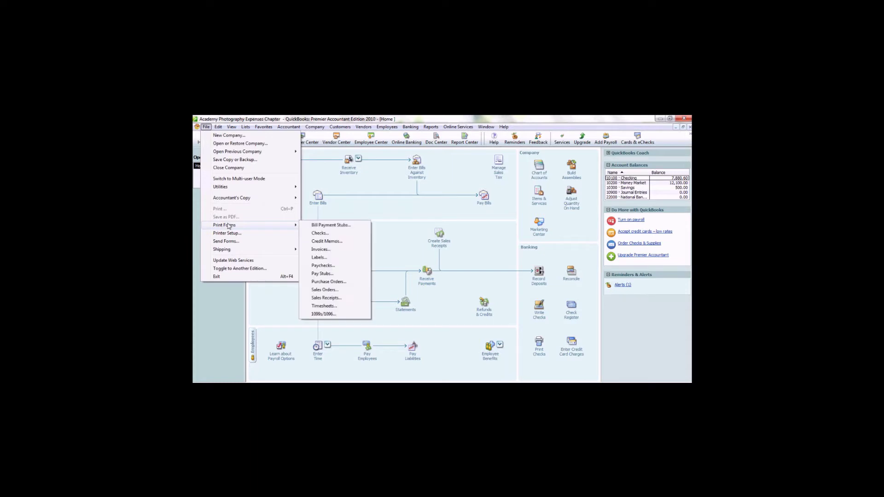
pyautogui.click(319, 233)
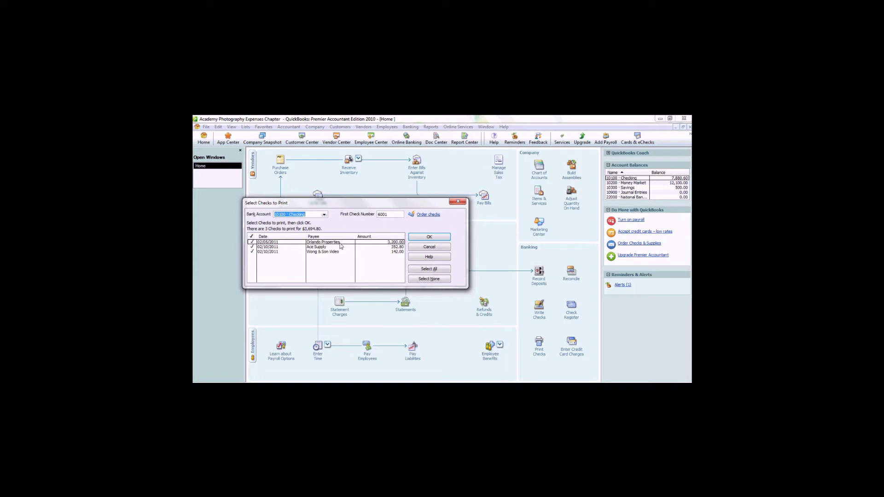
pyautogui.click(429, 278)
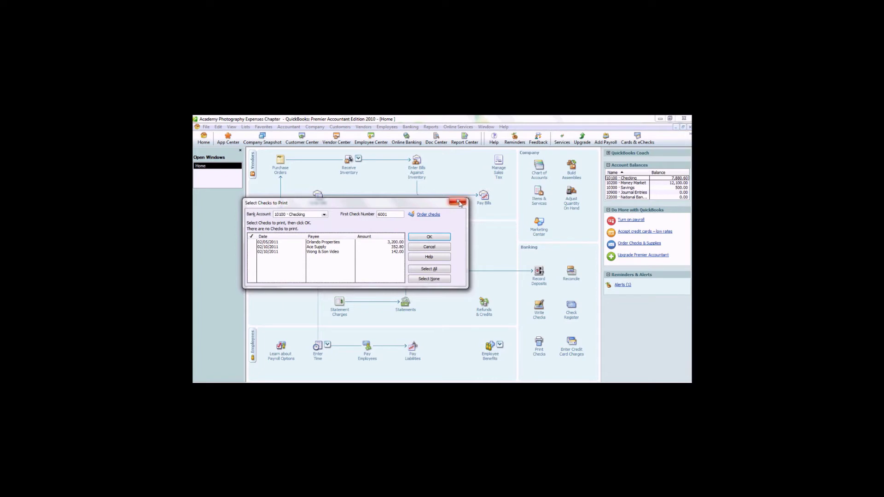
pyautogui.click(458, 202)
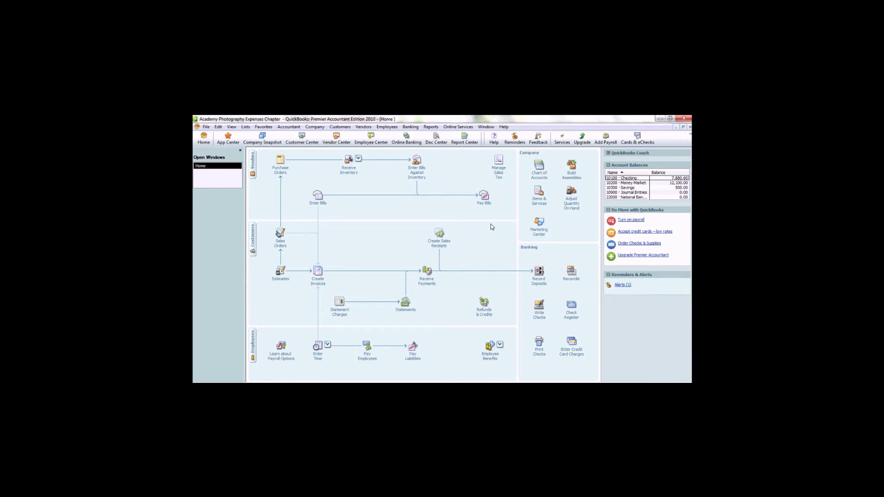
# Step: Open the Checking register and bring up the available actions for the Wong & Son Video bill payment dated 02/10/2011
pyautogui.click(574, 315)
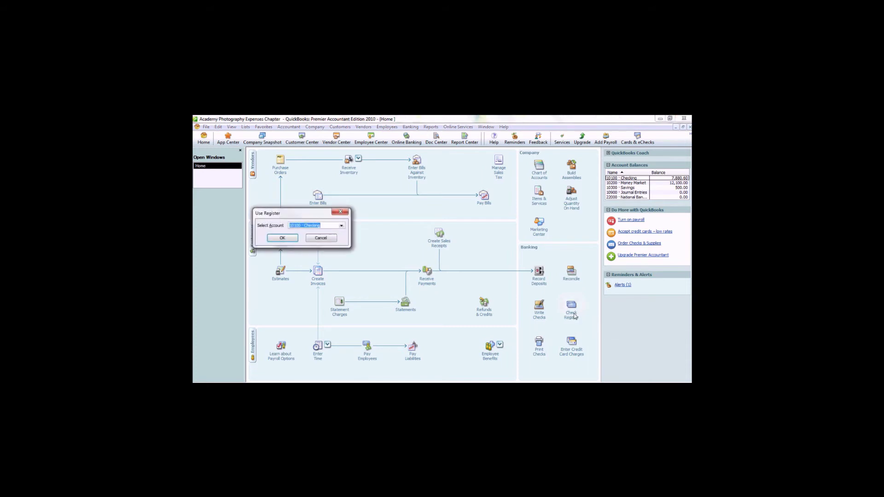
pyautogui.click(294, 238)
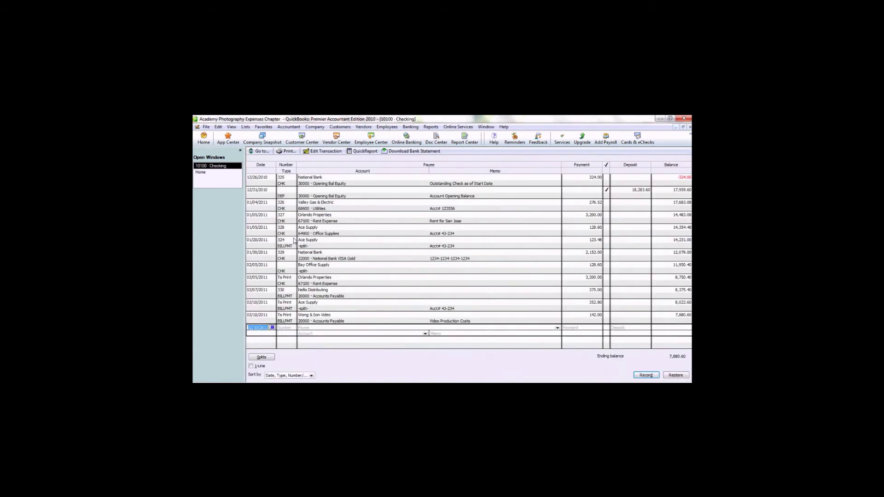
pyautogui.click(315, 321)
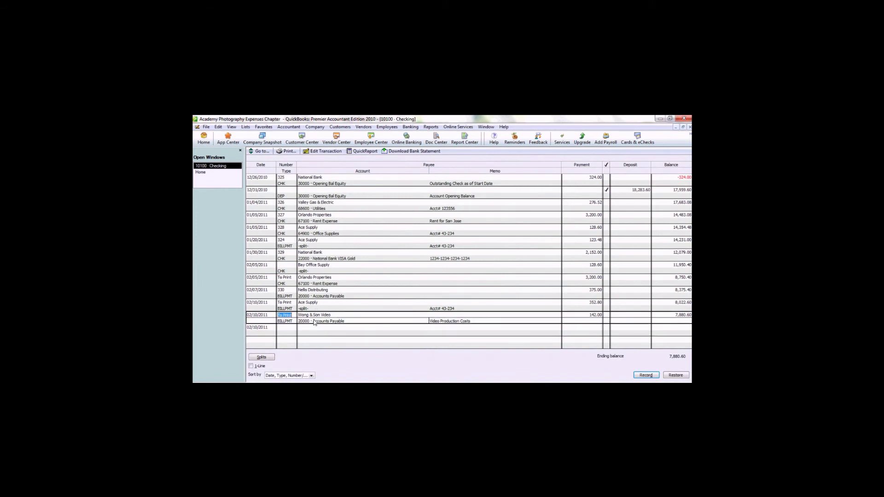
pyautogui.rightClick(315, 323)
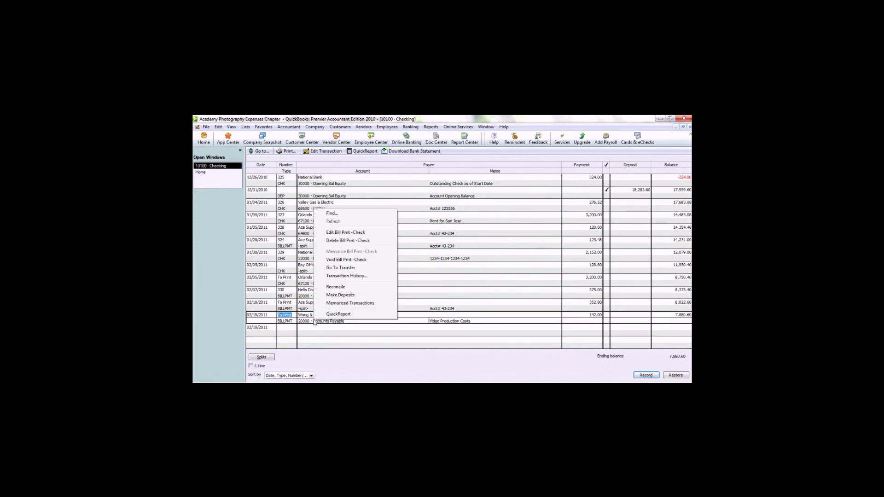